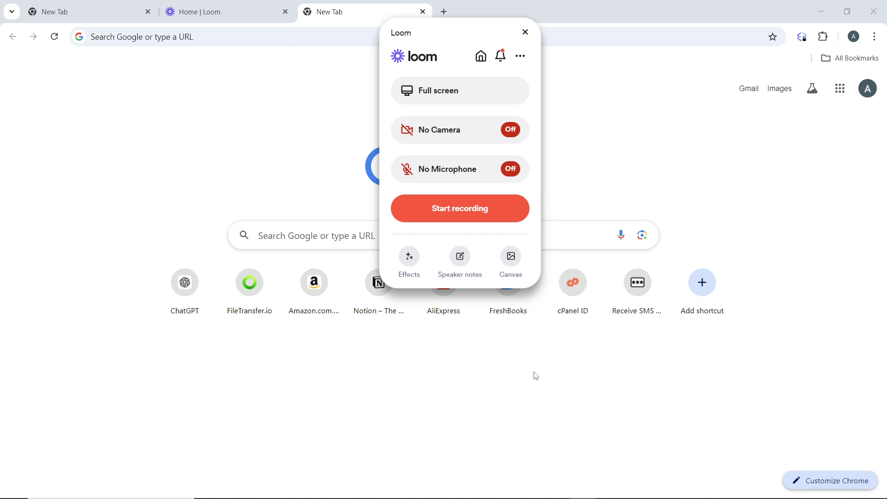
Switch the camera from No Camera to HP Truevision HD, keeping full-screen recording.
click(490, 88)
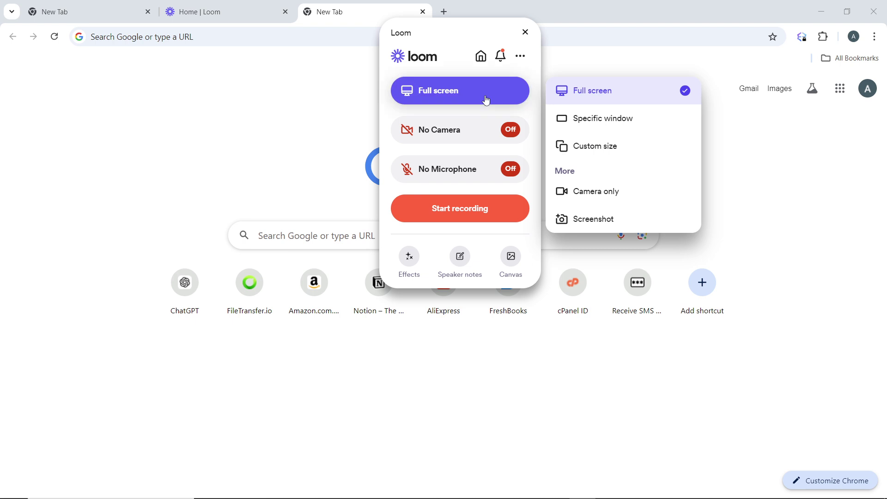
click(459, 147)
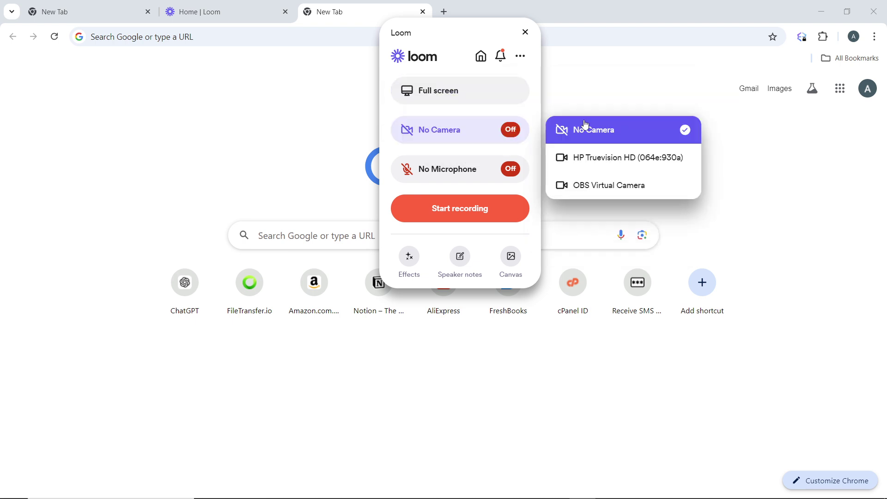
click(599, 162)
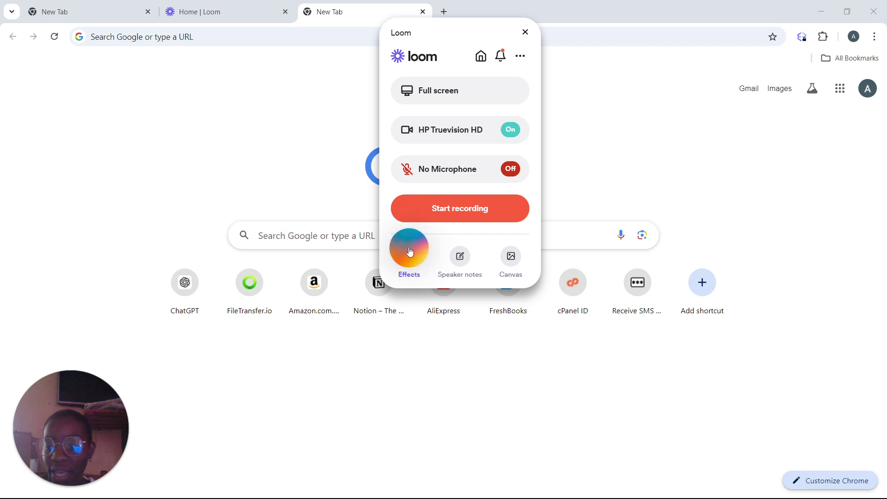
Preview the Blur effect, then apply the first Nature background, bokeh lights.
click(410, 253)
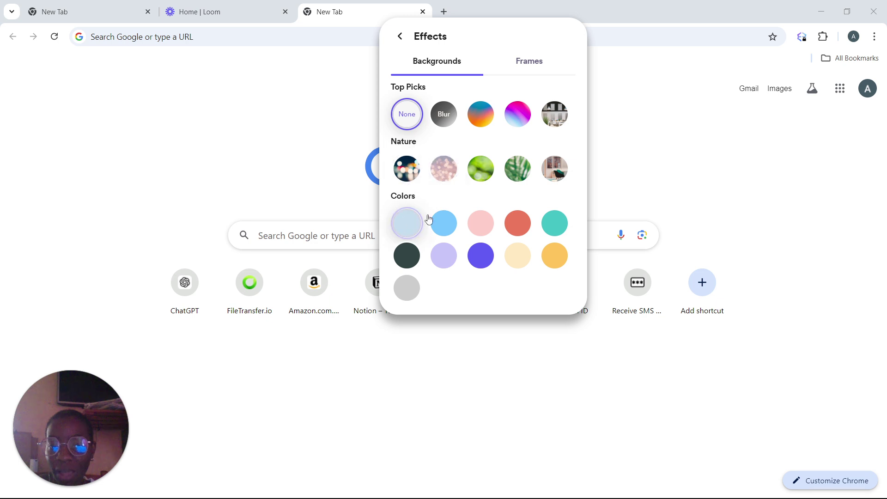
click(444, 117)
key(Escape)
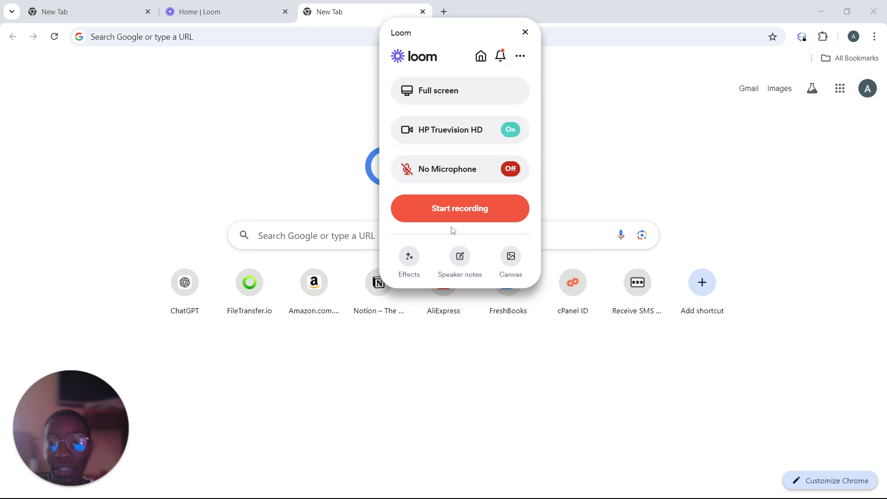
click(409, 262)
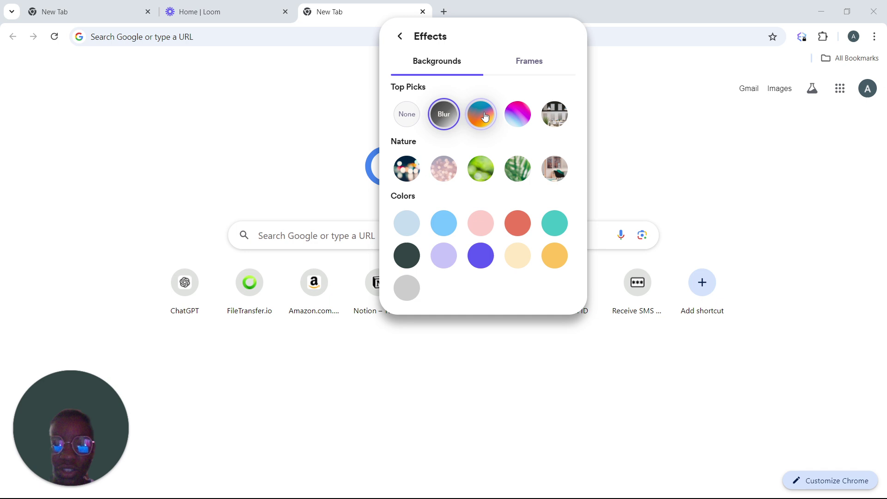
click(407, 170)
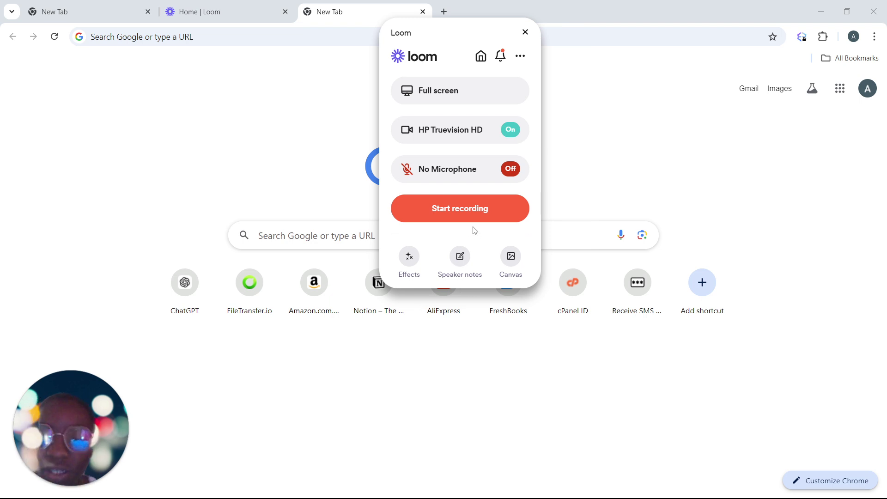
Apply the leaf Nature background to the webcam bubble.
click(417, 267)
click(407, 256)
click(518, 170)
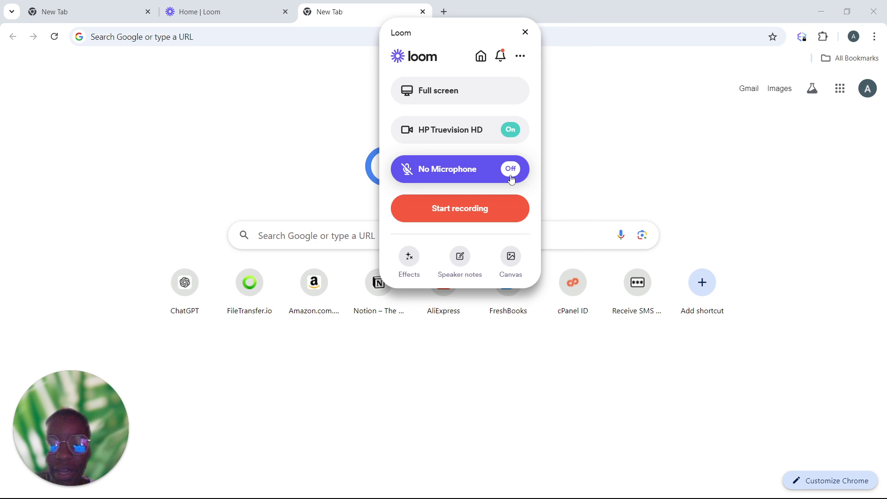
Replace it with the blue-orange Top Picks gradient background.
click(407, 264)
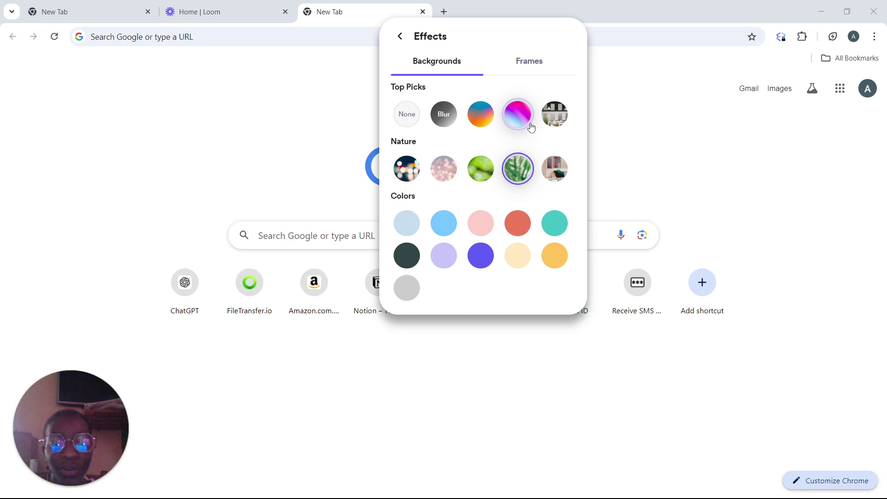
click(482, 118)
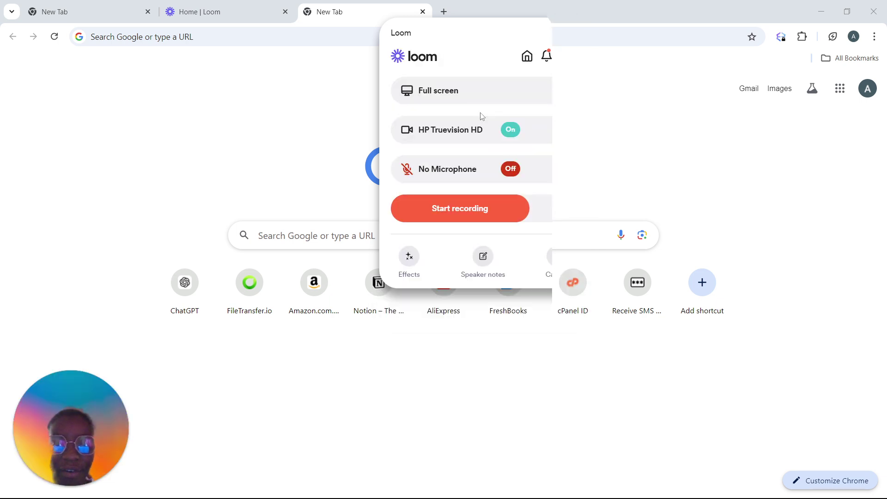
click(411, 260)
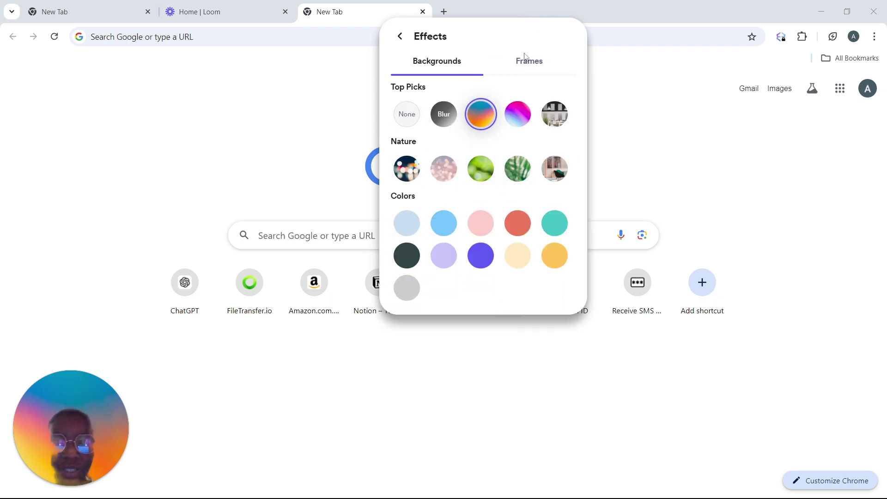
click(529, 63)
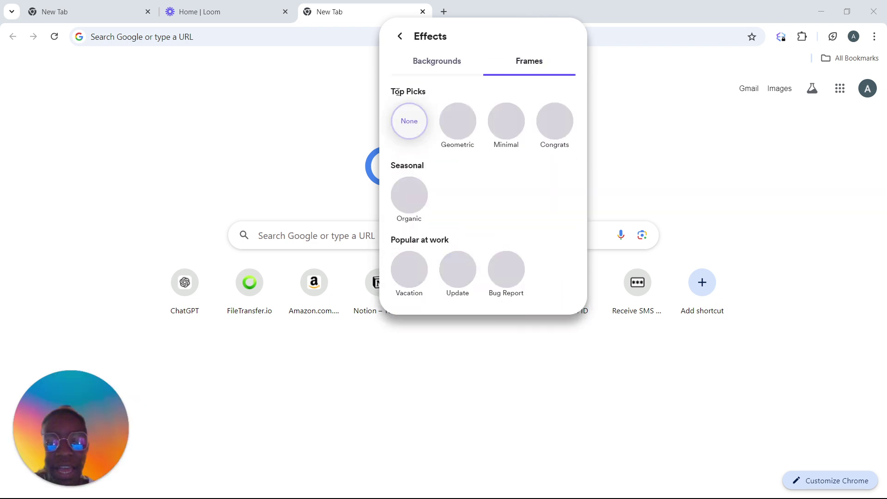
click(458, 122)
click(409, 121)
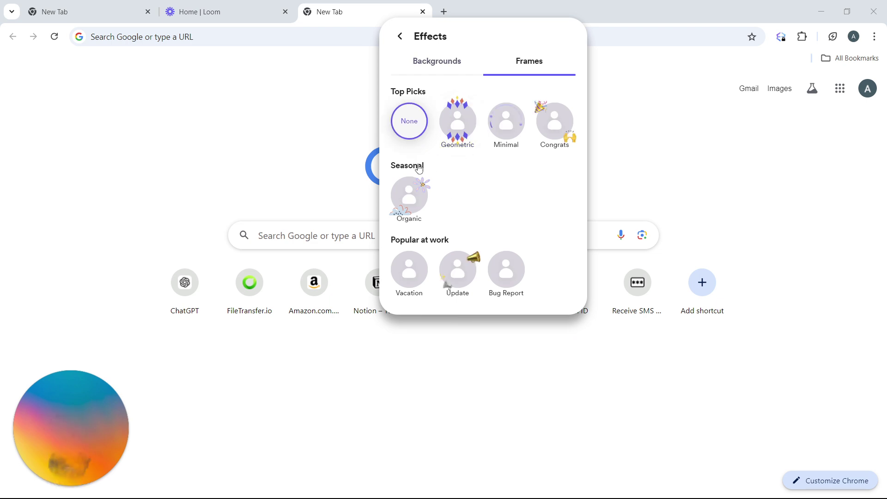
click(434, 64)
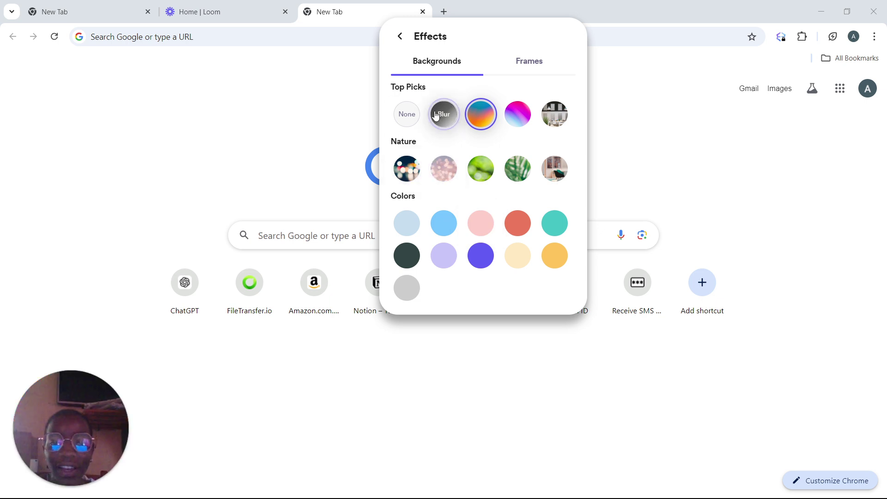
Clear the effect with None, then apply the leaf thumbnail from the Nature row.
click(414, 122)
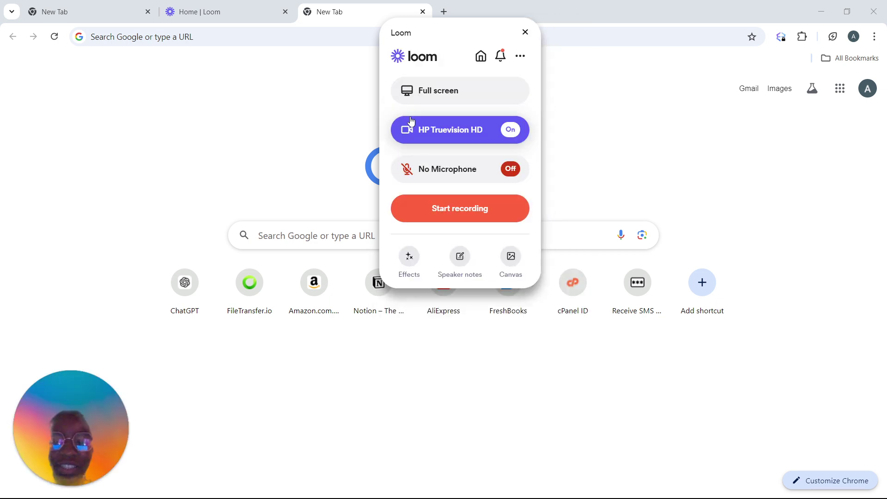
click(409, 267)
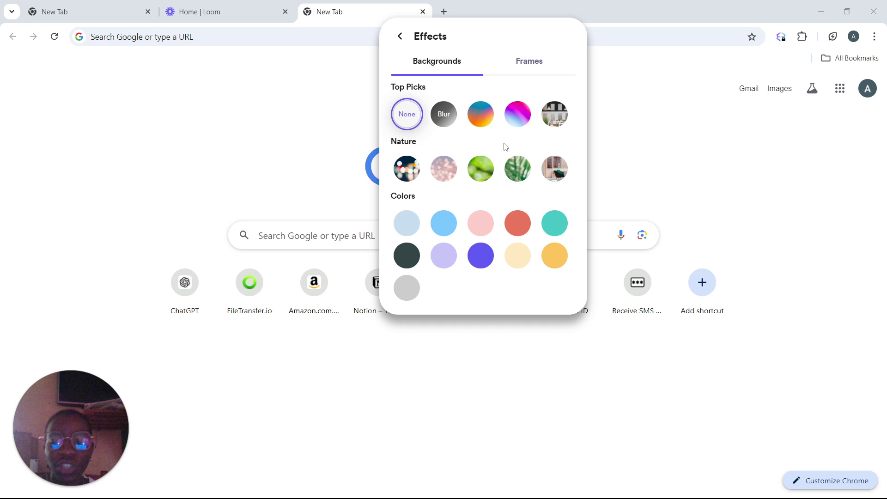
click(517, 168)
click(400, 36)
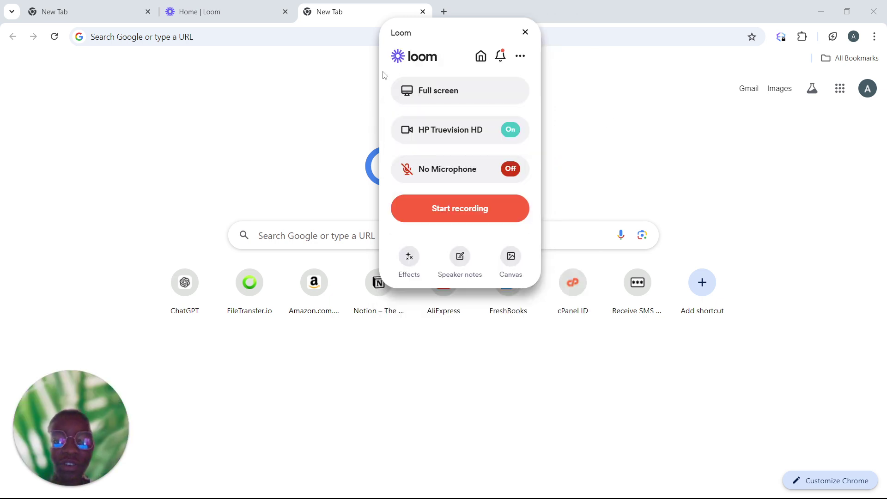